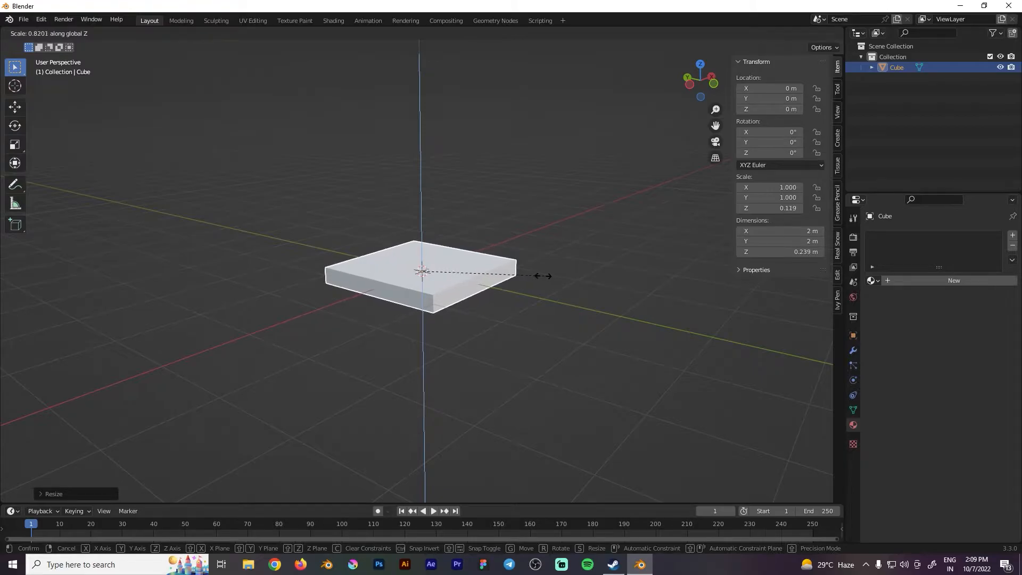
- Flatten the cube along Z to a slab about 0.216 m thick and add a Bevel modifier to it
click(533, 276)
middle_drag(558, 263, 549, 266)
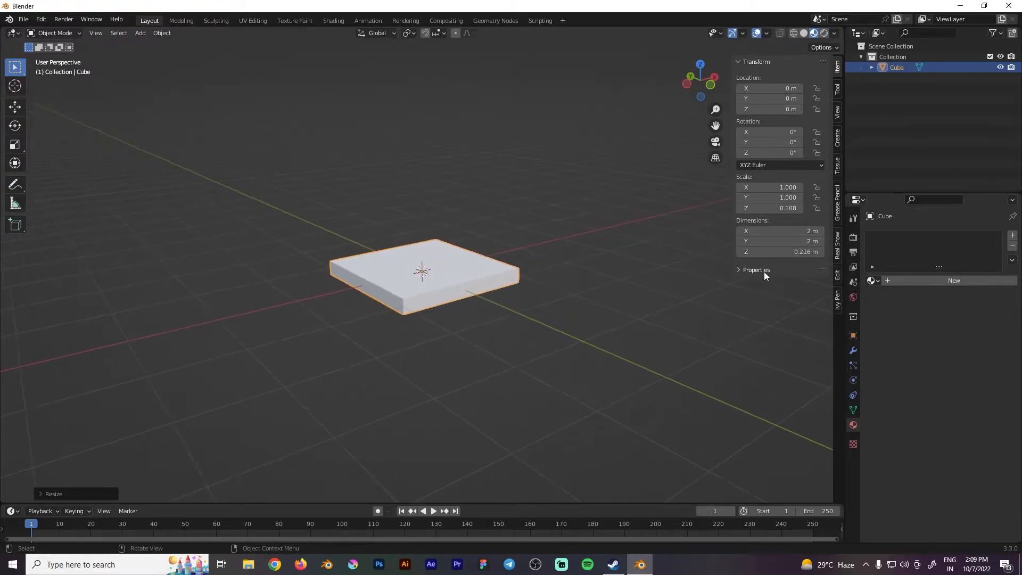
click(852, 354)
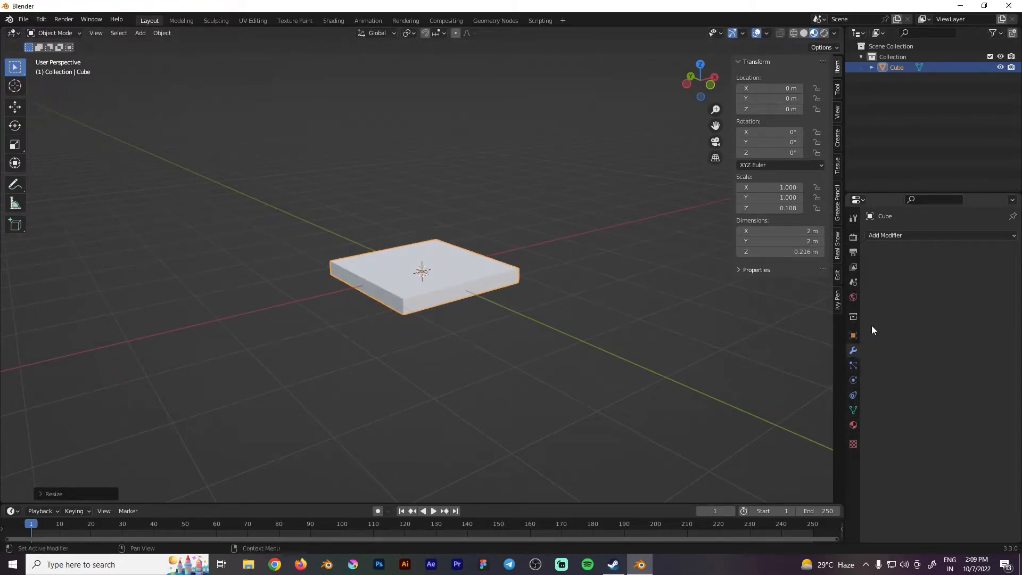
click(892, 236)
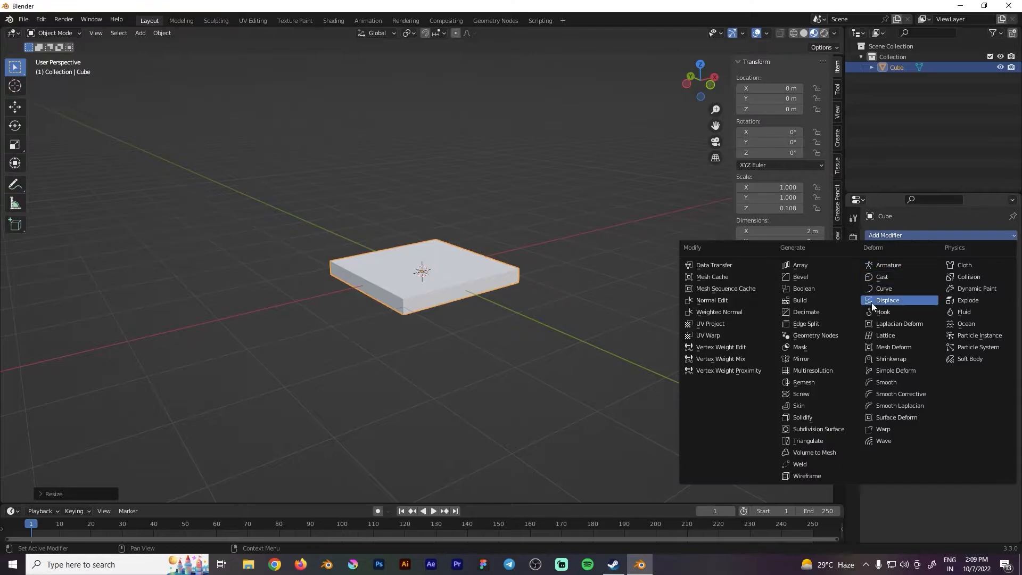
click(800, 277)
- Raise the slab's bevel segments to 7 for smoother rounded corners
click(999, 332)
click(999, 332)
click(998, 332)
click(999, 332)
scroll(417, 314, up, 3)
middle_drag(511, 311, 516, 292)
click(999, 331)
click(998, 331)
middle_drag(448, 300, 430, 326)
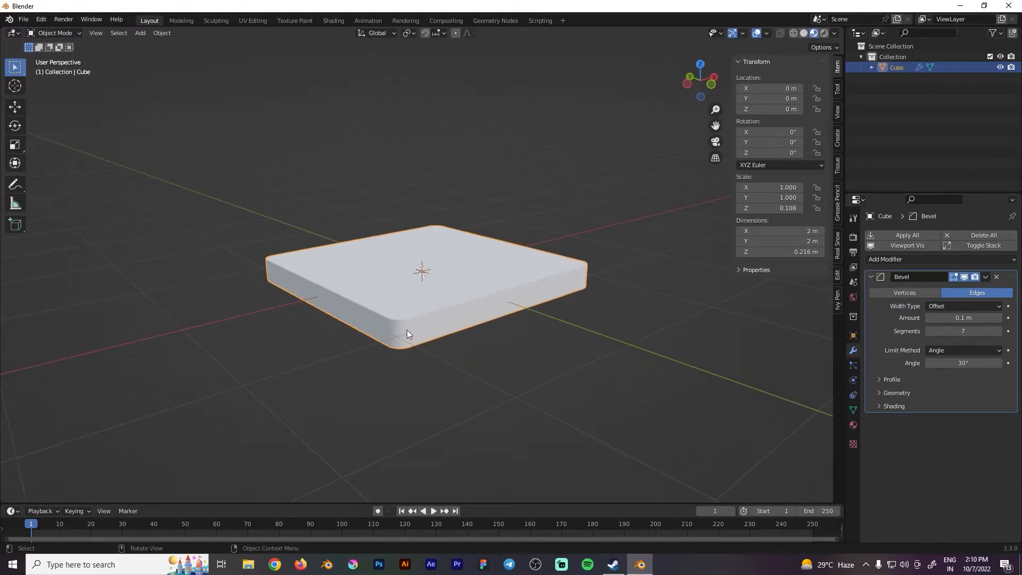
- Increase the slab's bevel amount to 0.26 m
scroll(409, 330, up, 3)
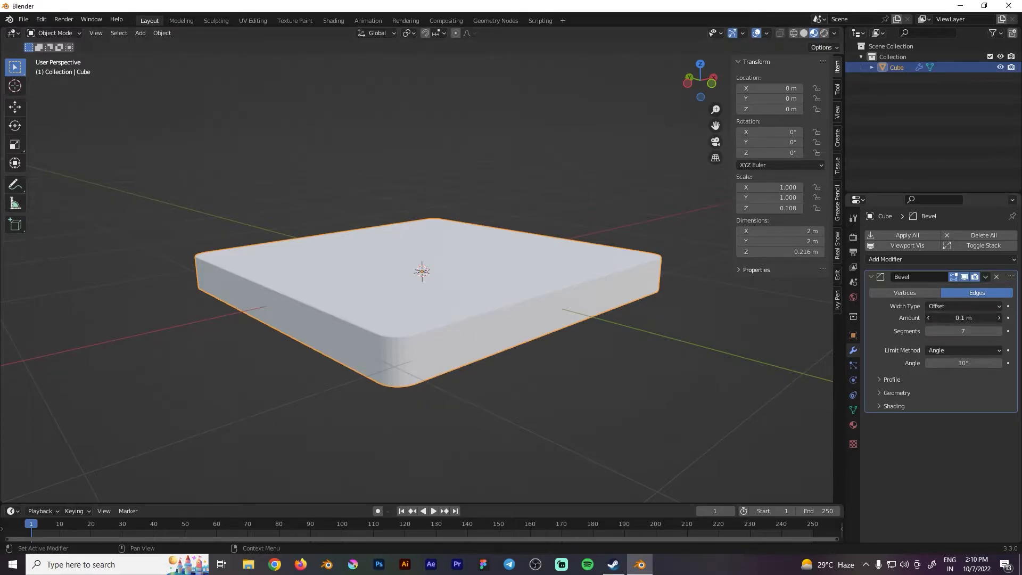
drag(958, 317, 1001, 318)
middle_drag(692, 328, 749, 351)
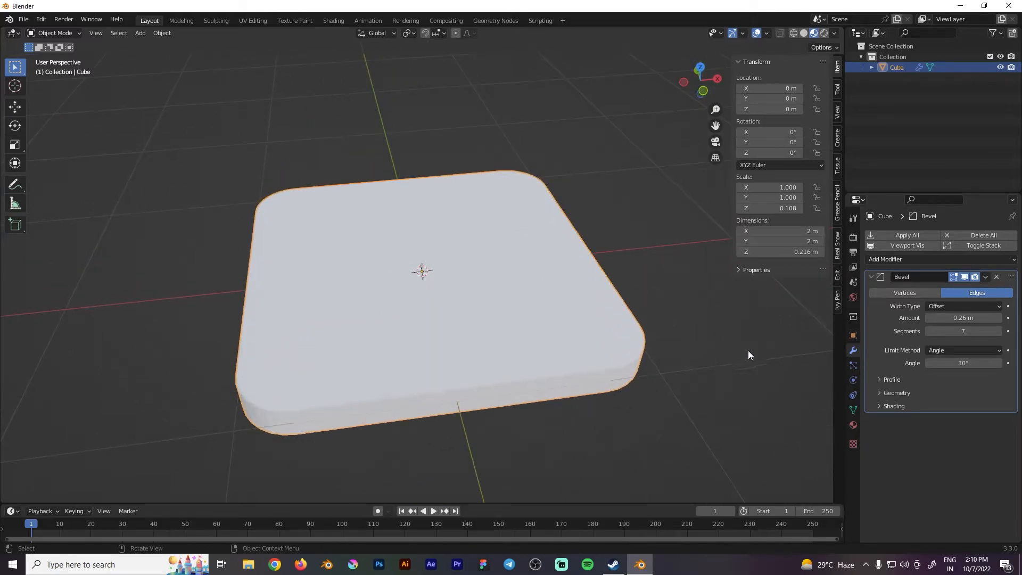
- Apply smooth shading to the bevelled slab
right_click(460, 287)
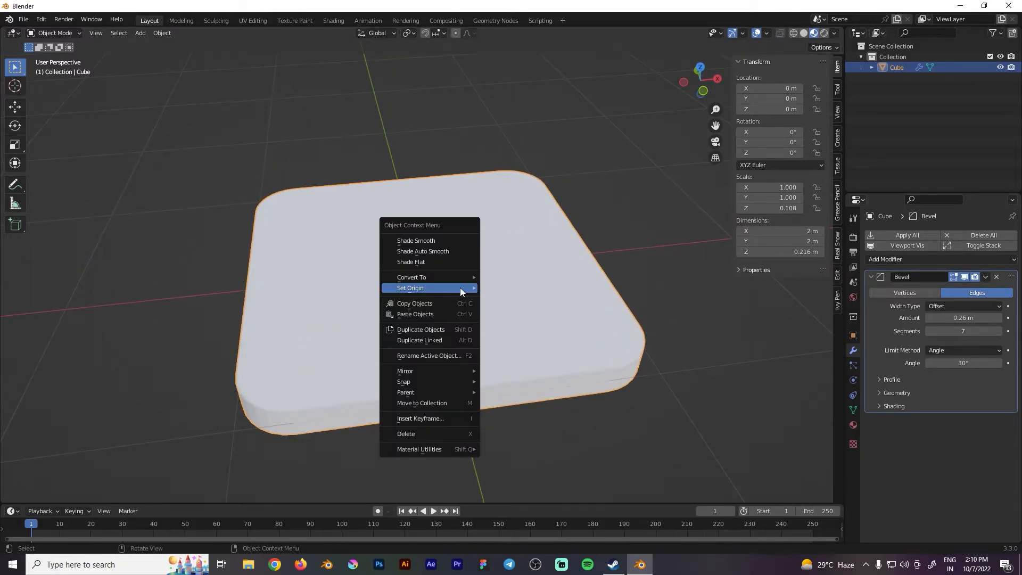
click(430, 240)
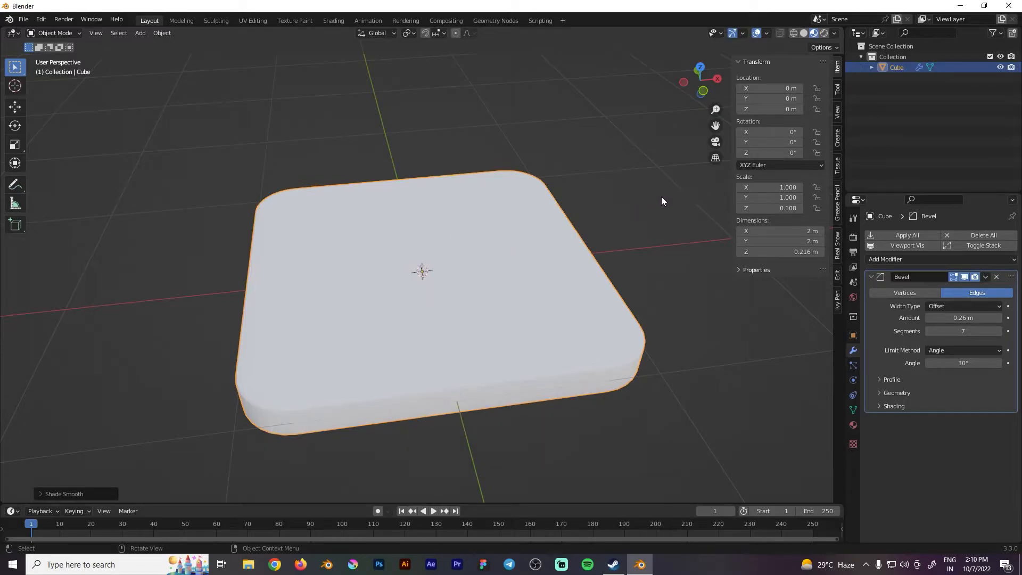
middle_drag(620, 260, 558, 265)
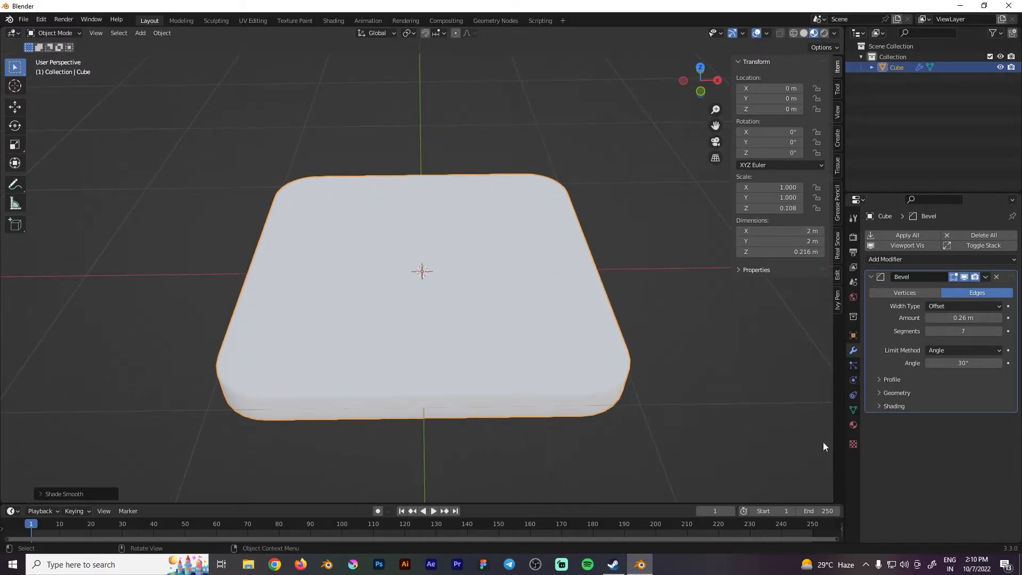
- Give the slab a new material with a blue base color, hex 1374E7
click(853, 425)
click(941, 282)
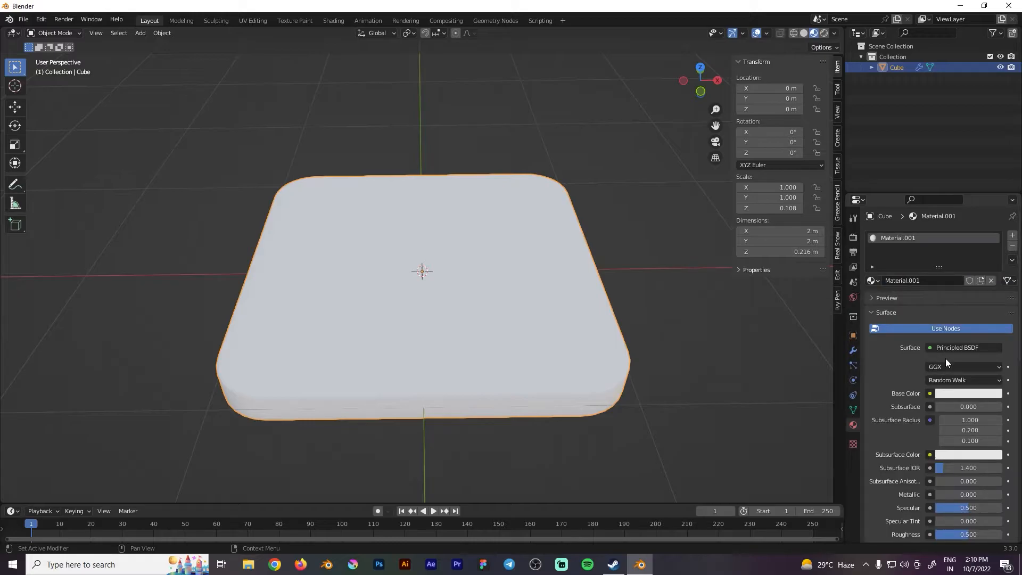
click(956, 393)
click(967, 272)
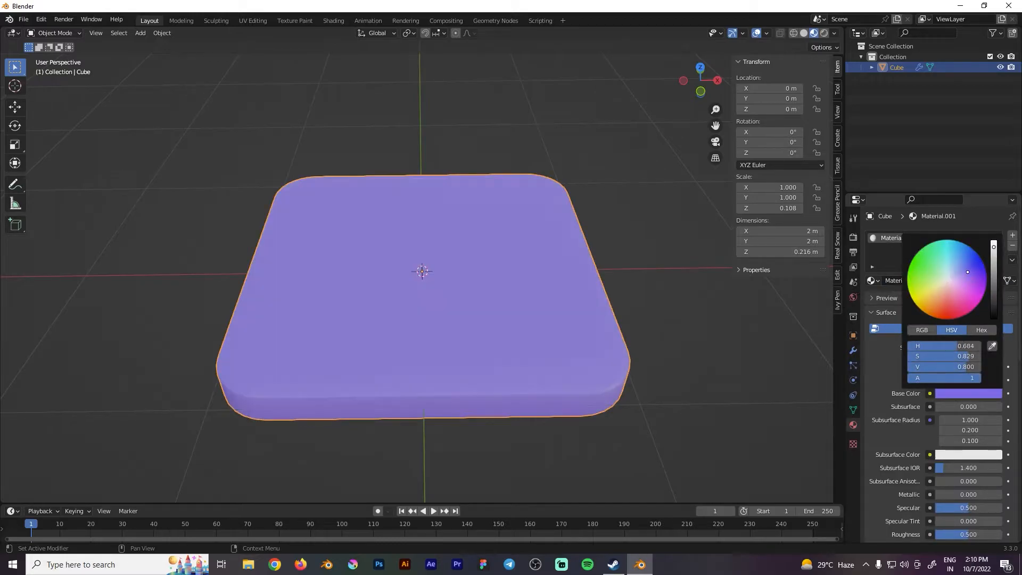
drag(963, 286, 966, 248)
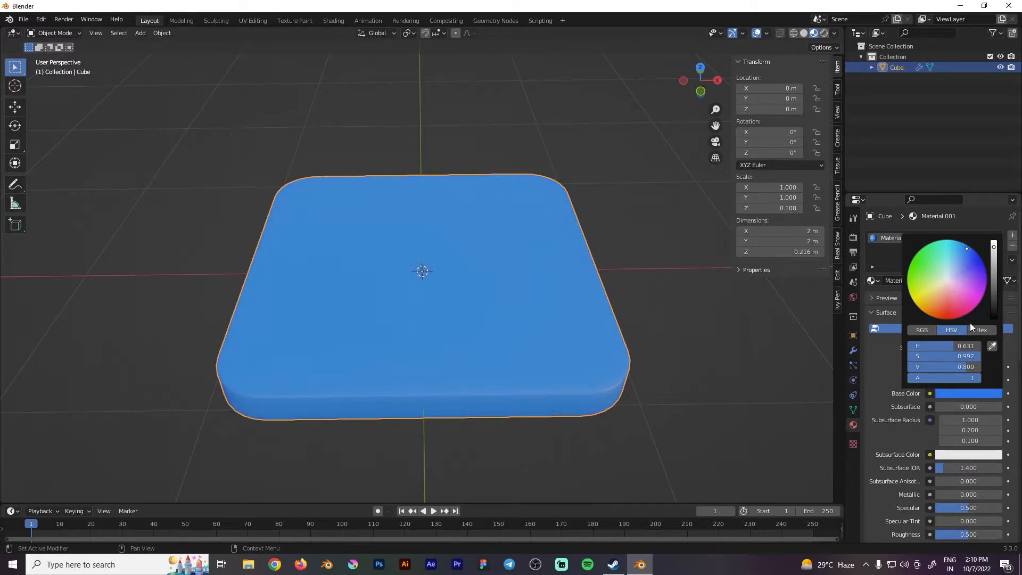
click(981, 330)
click(955, 344)
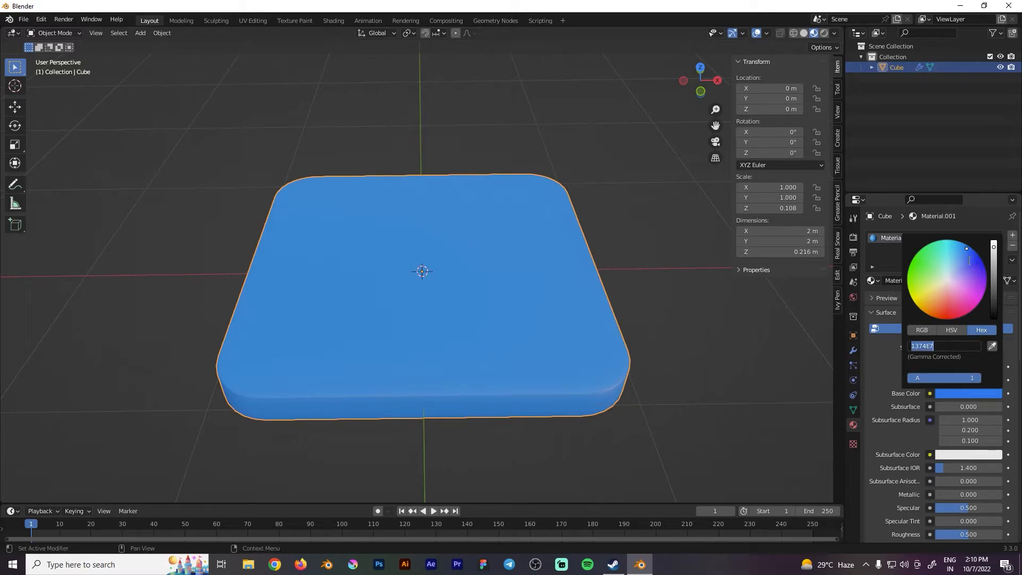
key(Return)
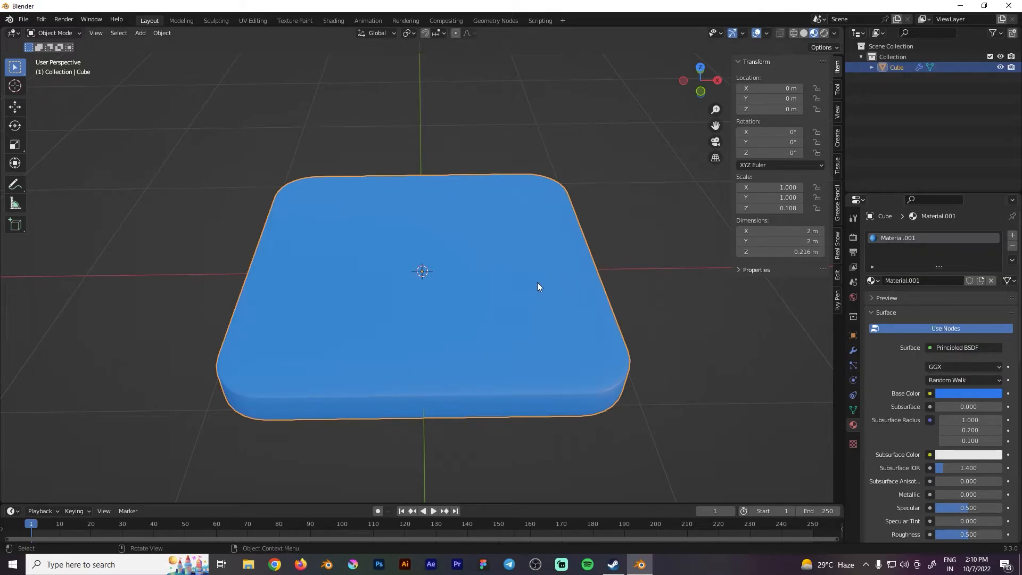
- Deselect the slab and add a text object at the scene's centre
mouse_move(490, 280)
middle_down()
mouse_move(520, 280)
mouse_move(494, 287)
mouse_move(480, 322)
mouse_move(501, 287)
middle_up()
scroll(500, 291, down, 2)
click(633, 266)
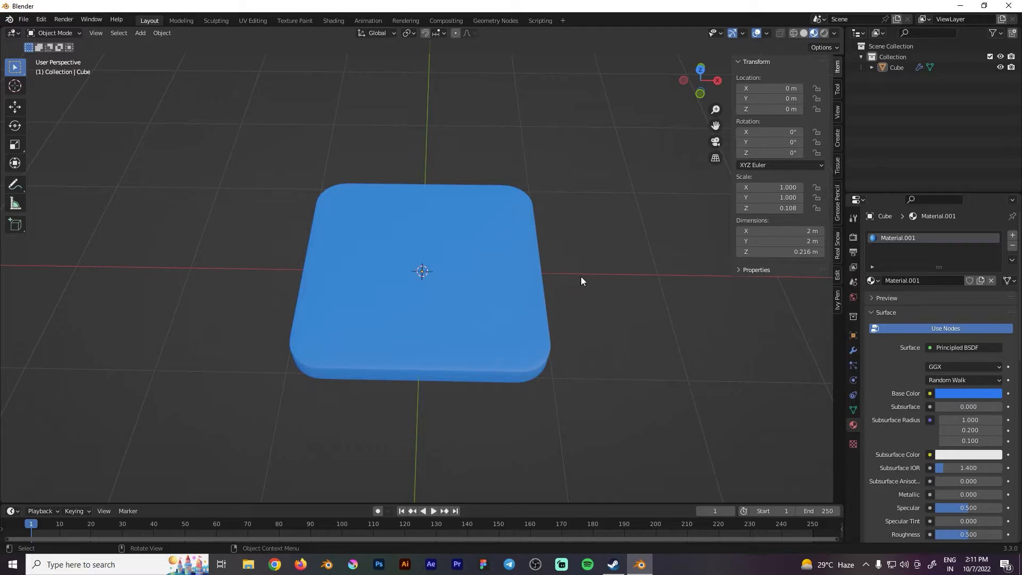
key(shift+a)
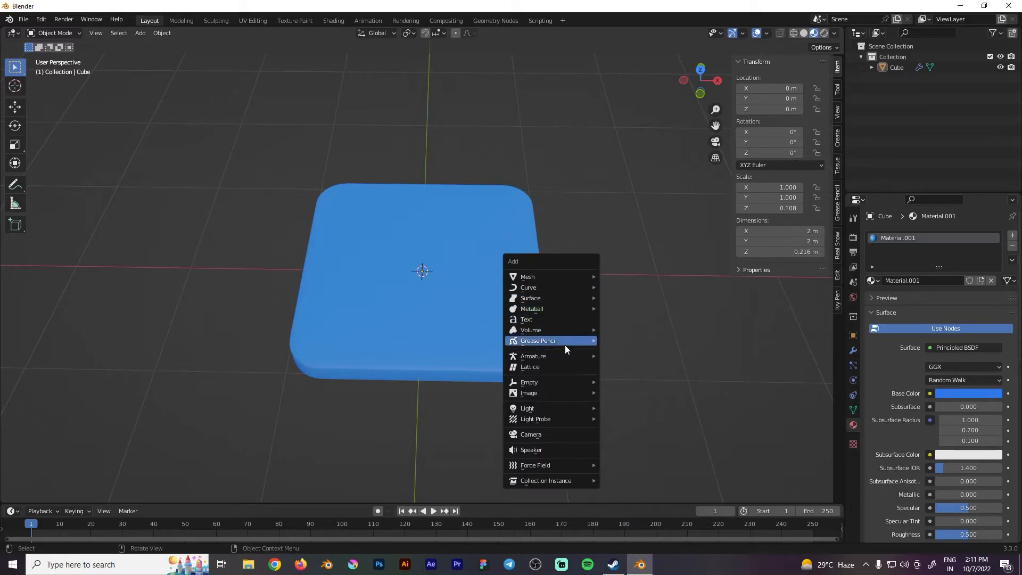
click(535, 318)
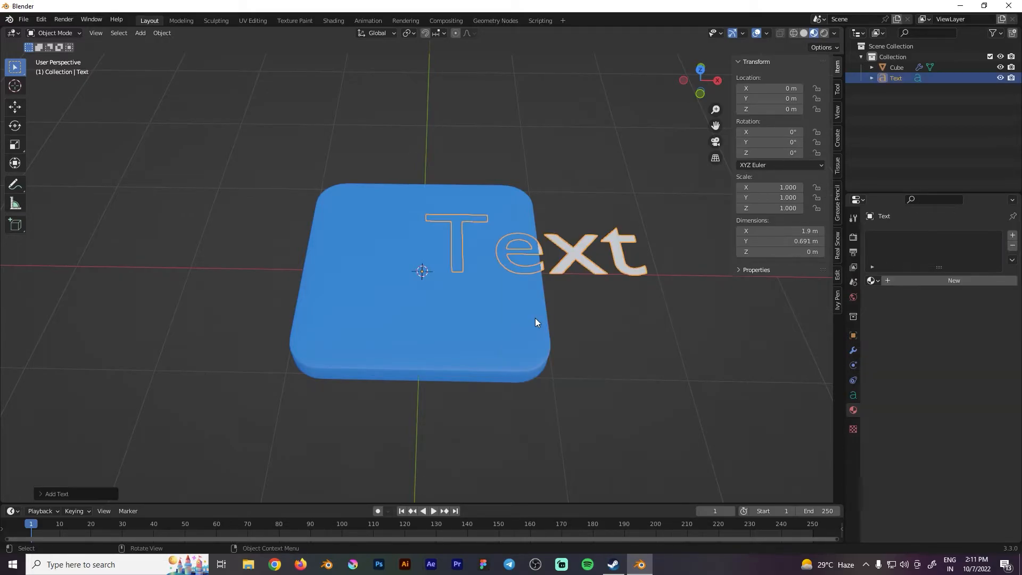
- Replace the text object's default wording with a single letter "f" and return to Object Mode
key(Tab)
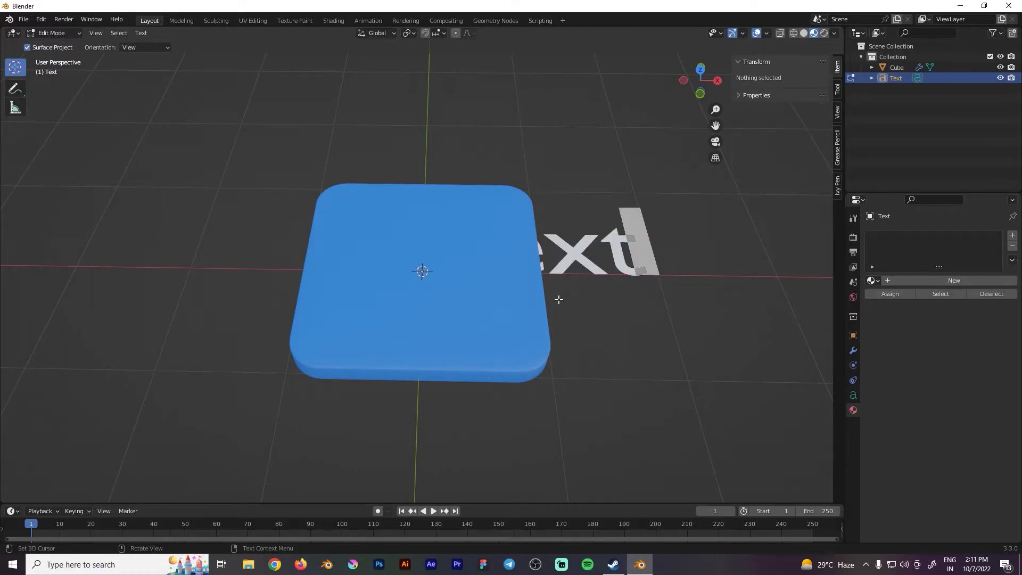
key(BackSpace)
key(BackSpace)
key(BackSpace)
key(BackSpace)
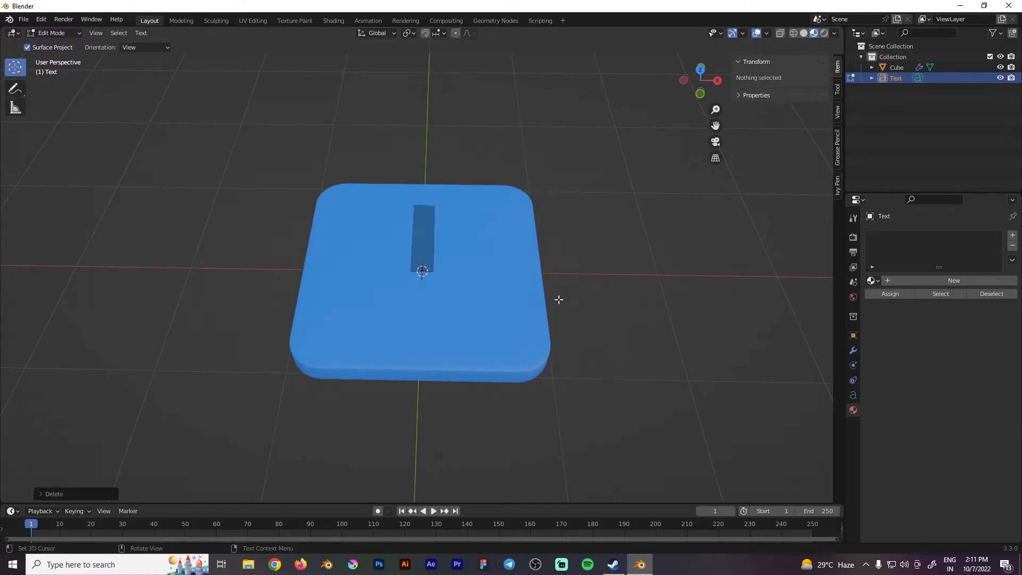
text(i)
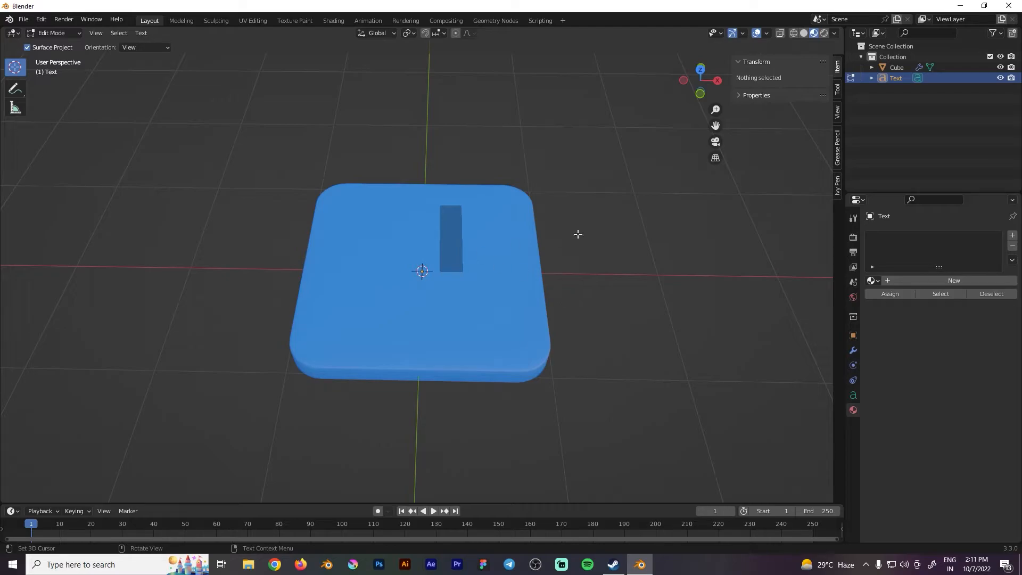
click(670, 222)
key(Tab)
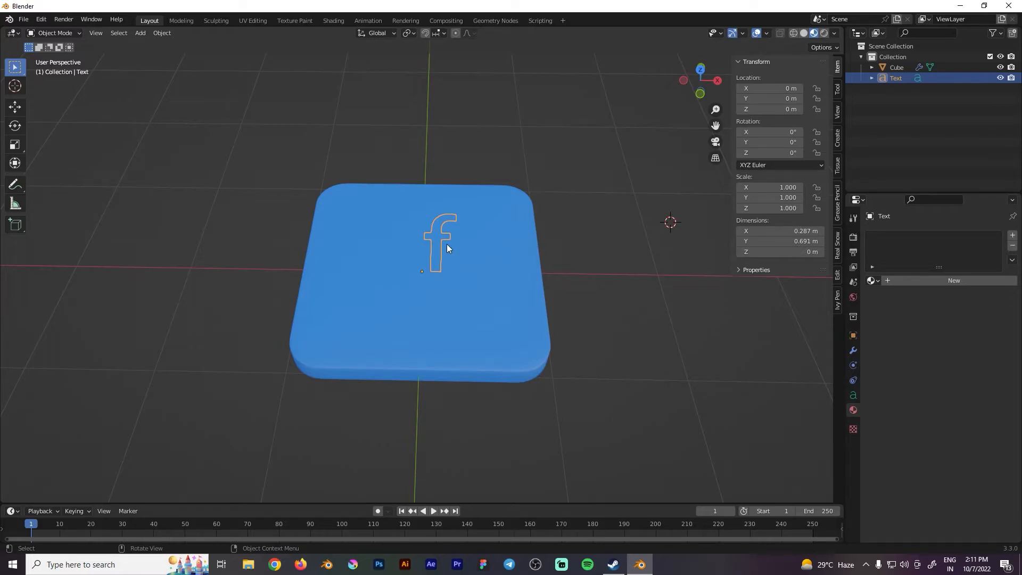
- Raise the letter about 0.16 m along Z so it sits above the slab's top face
key(g)
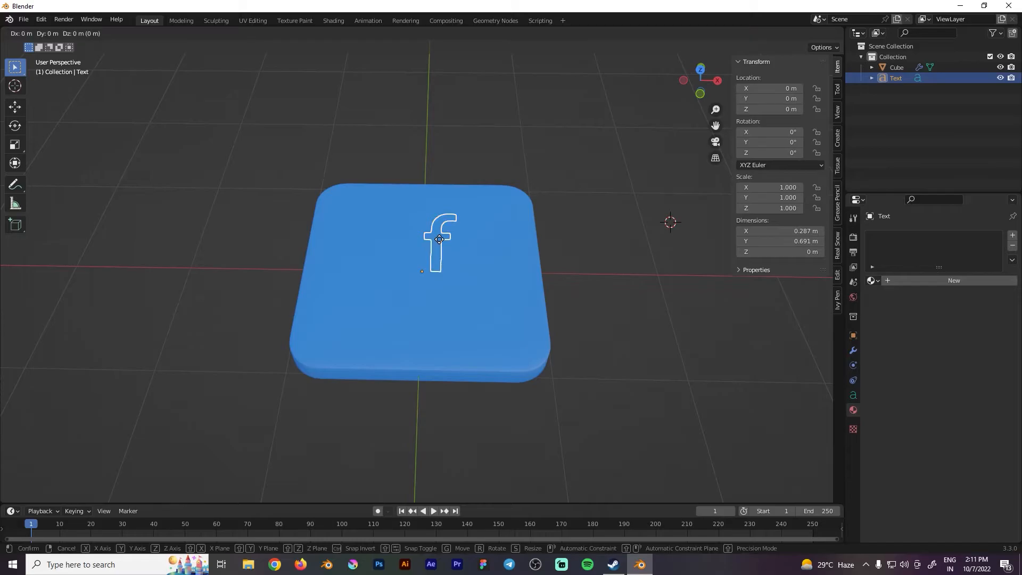
key(z)
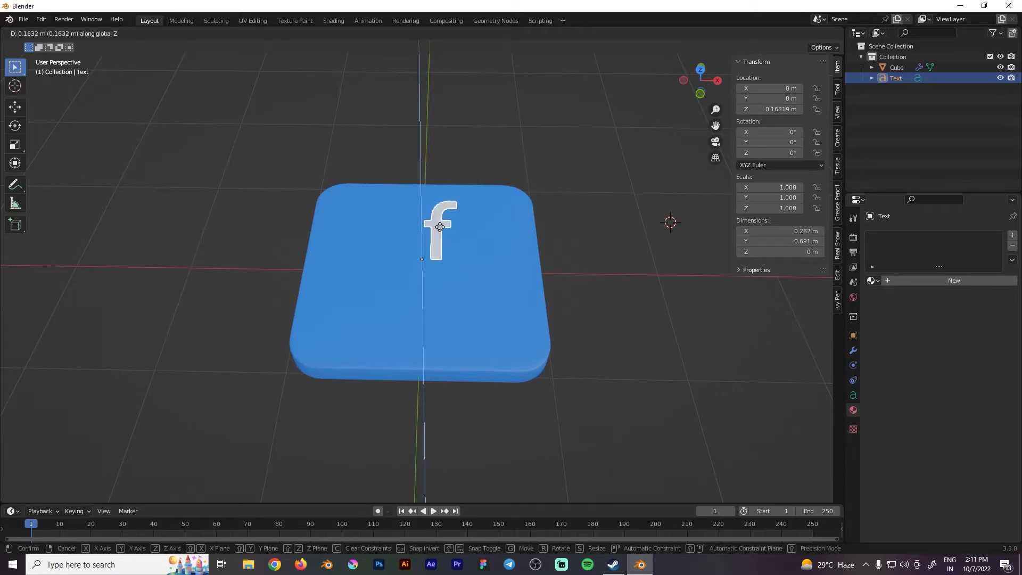
click(440, 227)
- Set the letter's origin to its own geometry
middle_drag(439, 227, 413, 236)
right_click(383, 244)
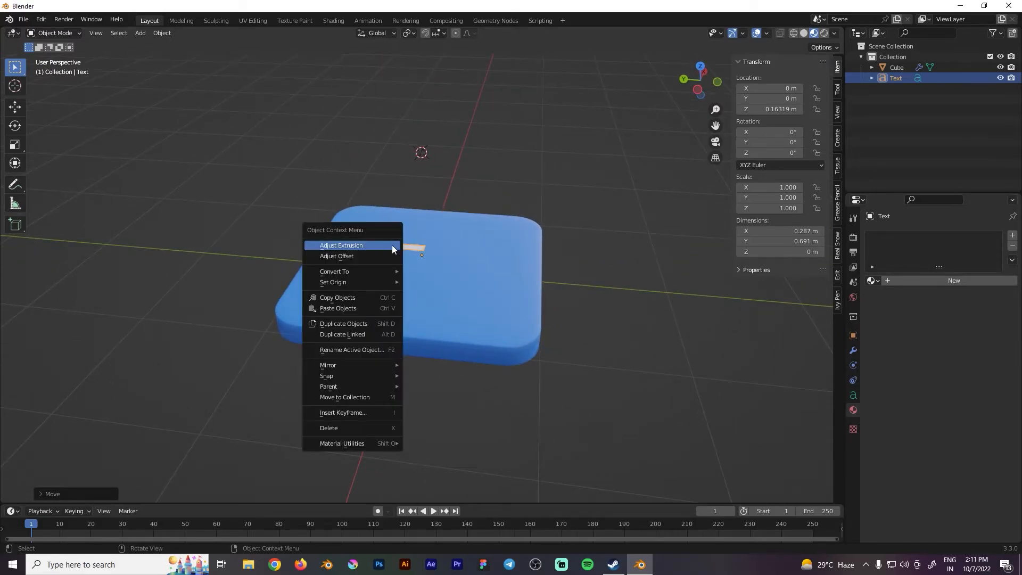
mouse_move(373, 282)
click(437, 293)
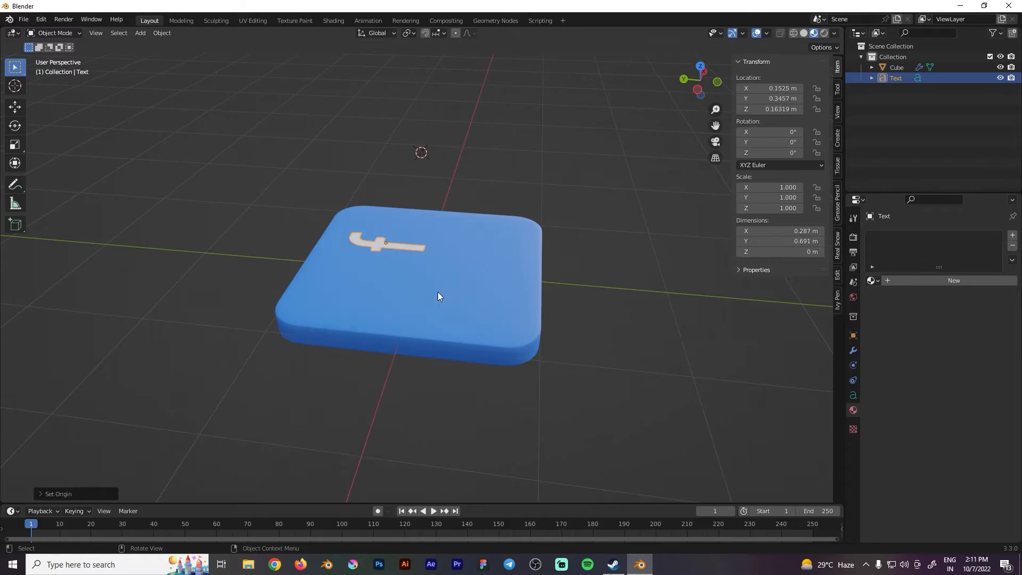
- Move the letter along Y to about -0.02 m and along X to about 0.03 m, near the slab's centre
middle_drag(382, 241, 413, 296)
key(g)
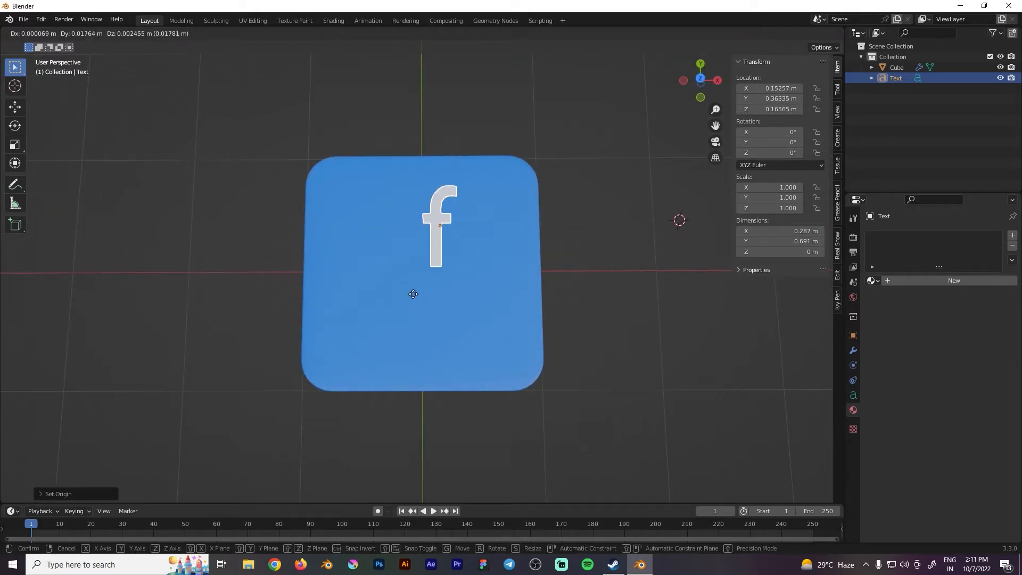
key(y)
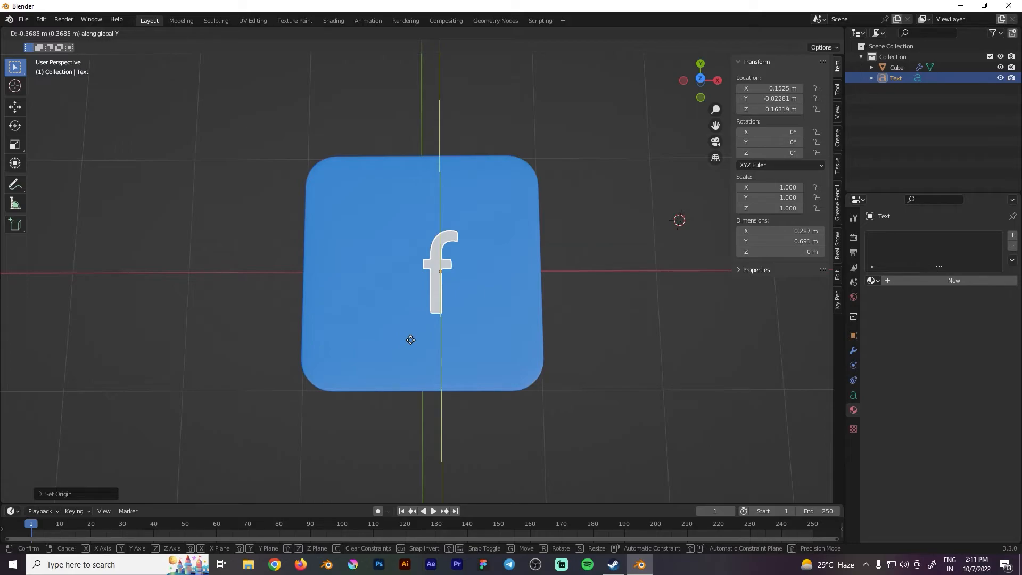
click(411, 340)
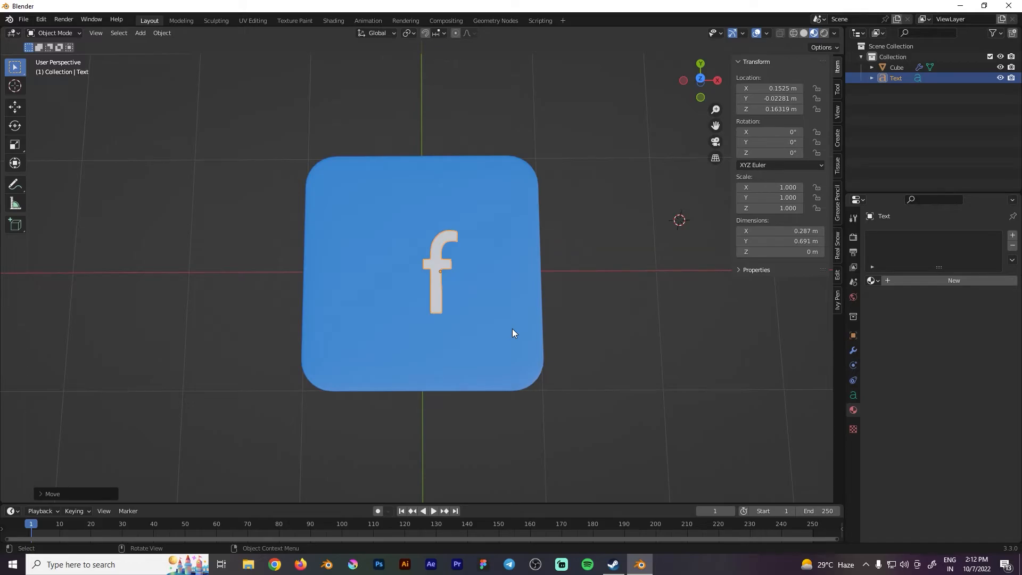
key(g)
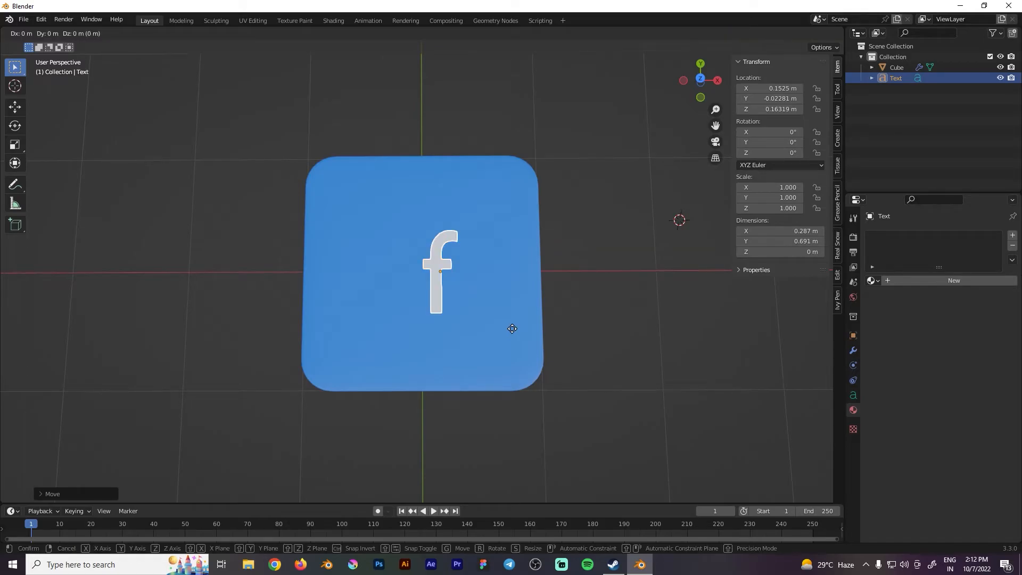
key(x)
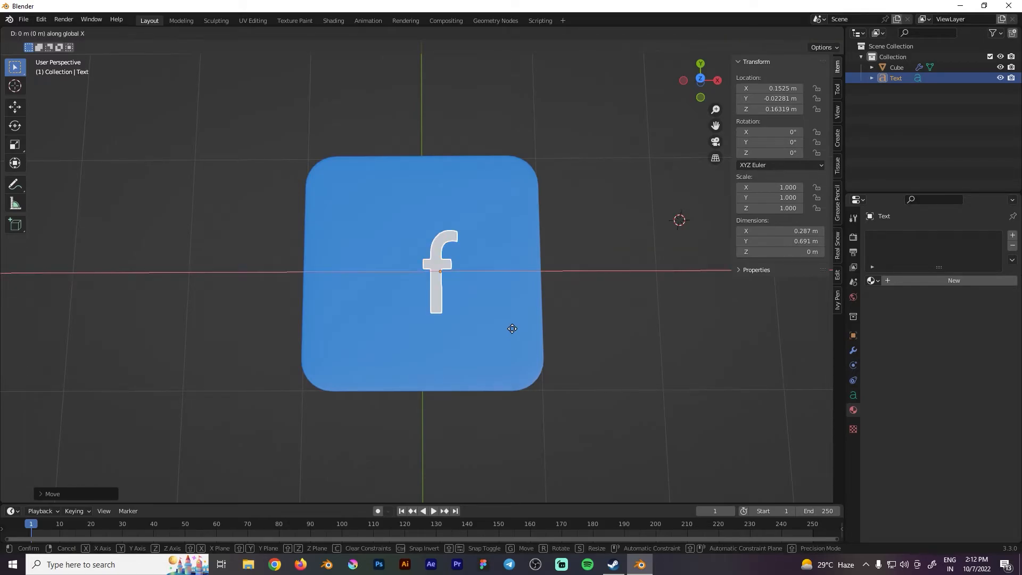
click(497, 336)
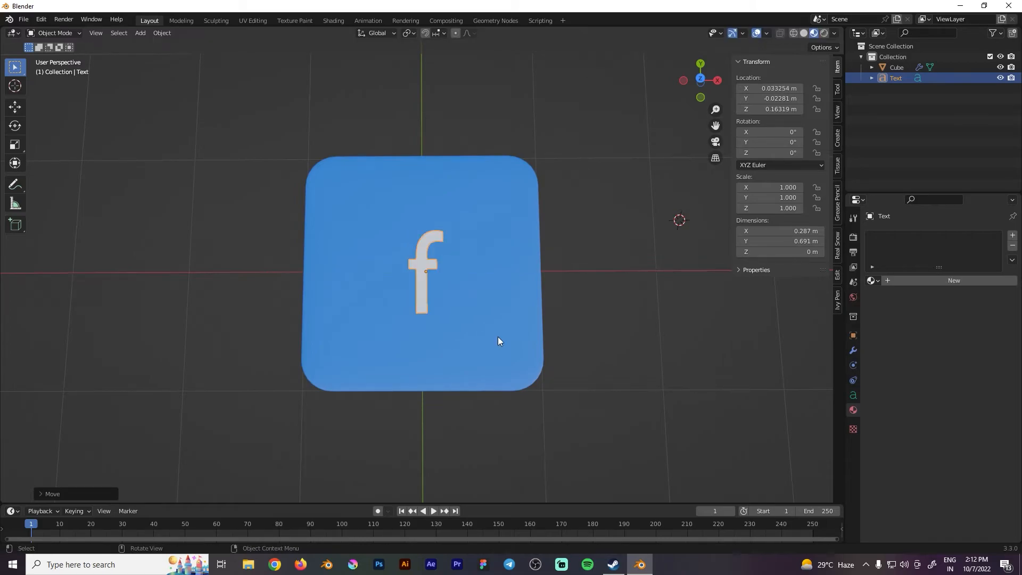
- Scale the letter up to about 2.3 and move it along Y to about -0.19 m so its stem meets the slab's edge
key(s)
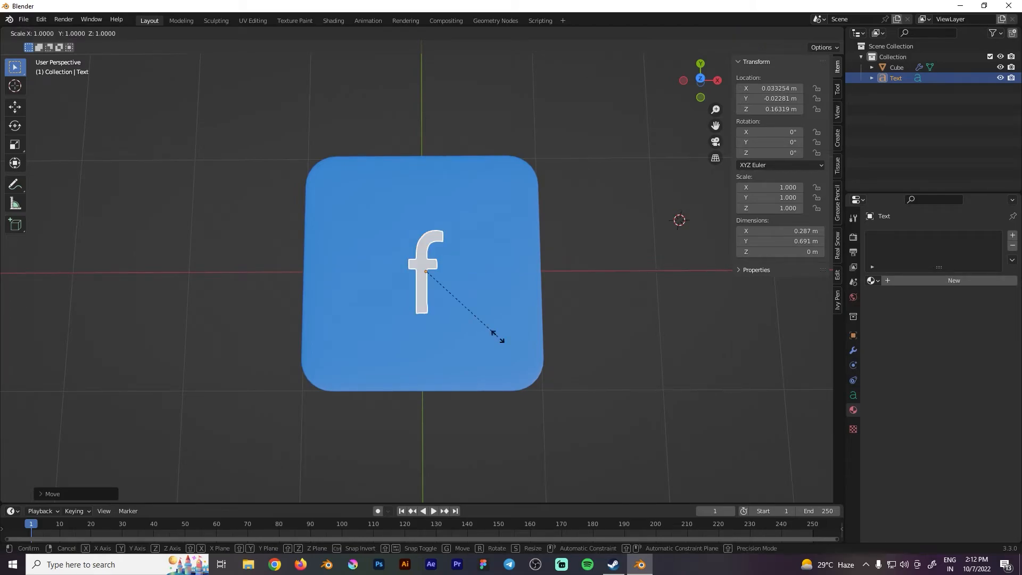
click(610, 397)
key(g)
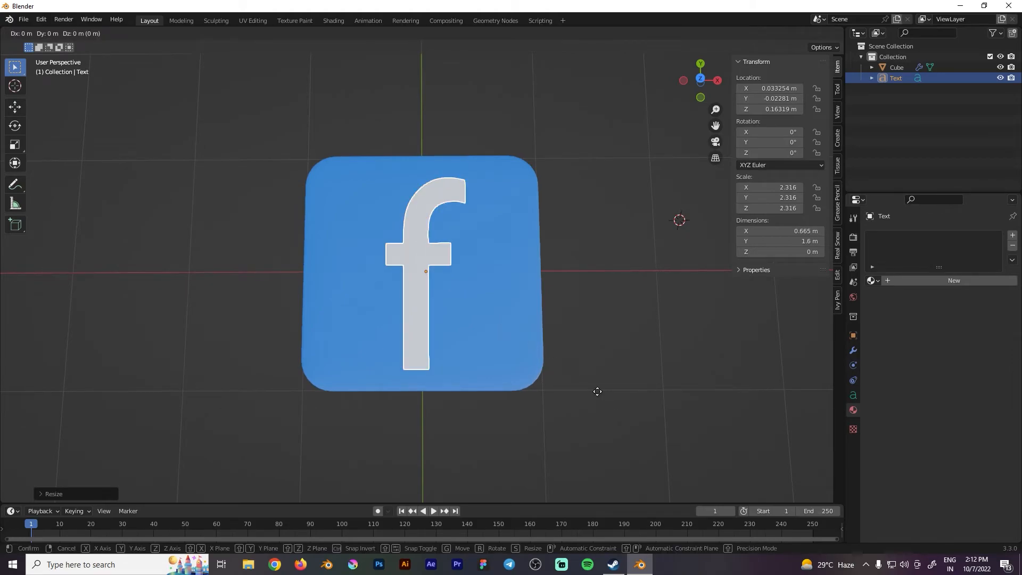
key(y)
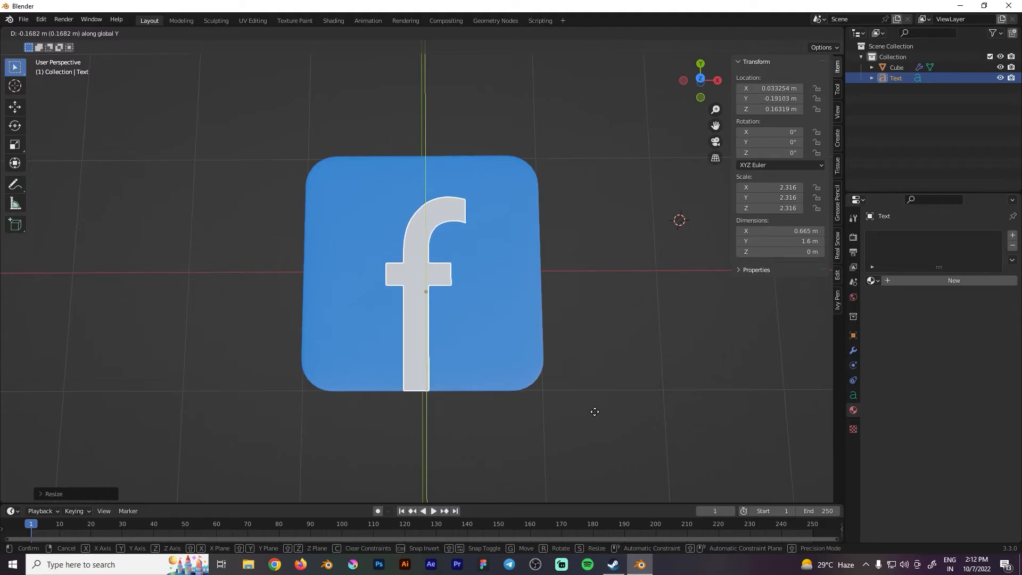
click(595, 411)
- Lower the letter along Z to about 0.115 m, close to the slab's top face
middle_drag(602, 397, 631, 271)
key(g)
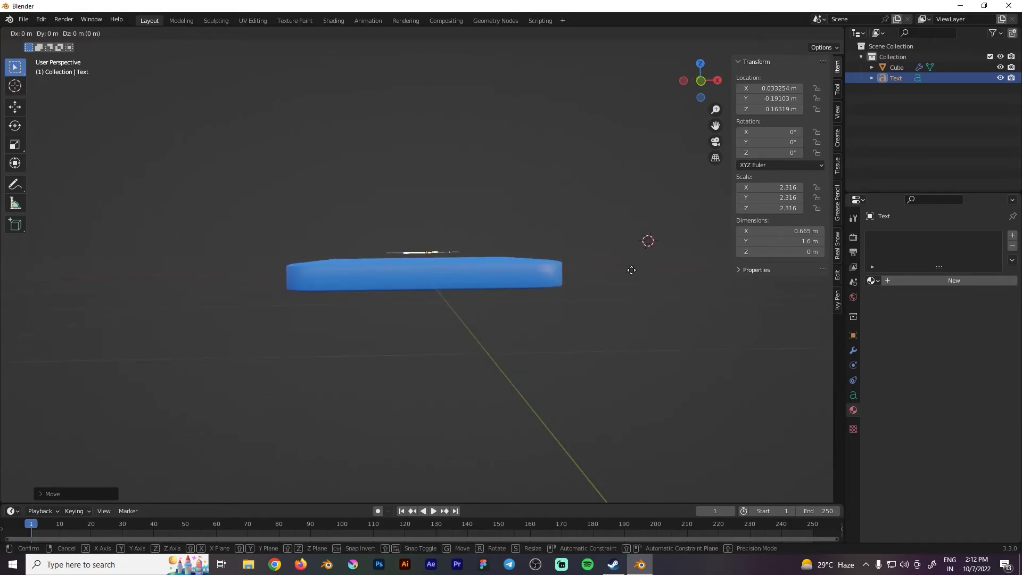
key(z)
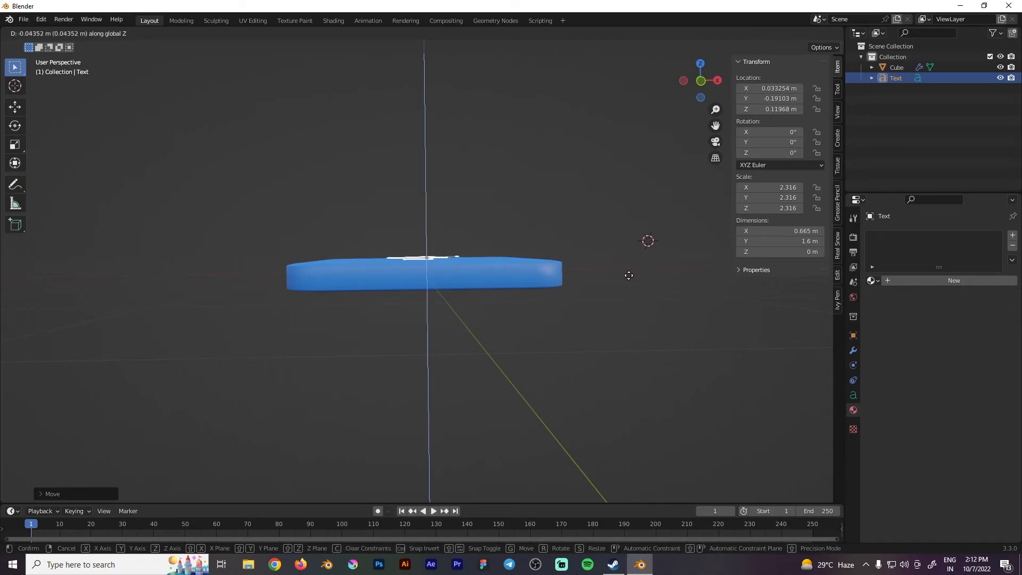
click(629, 276)
middle_drag(666, 282, 660, 385)
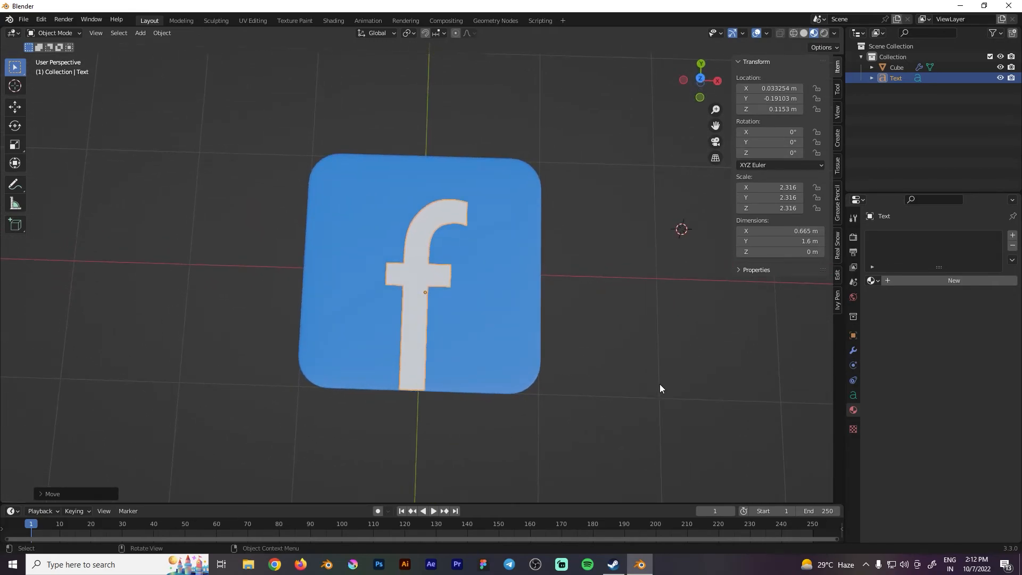
scroll(654, 348, down, 1)
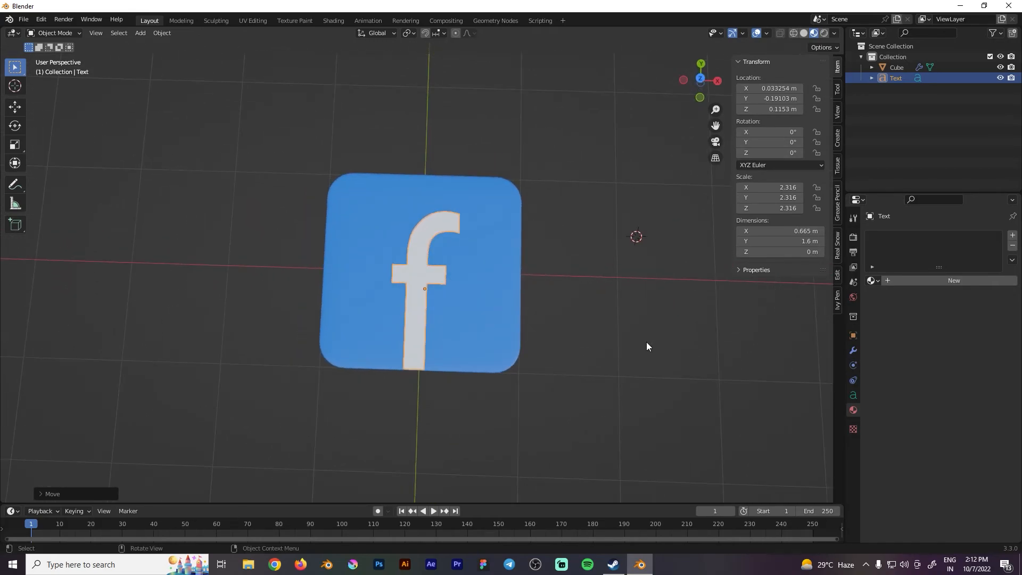